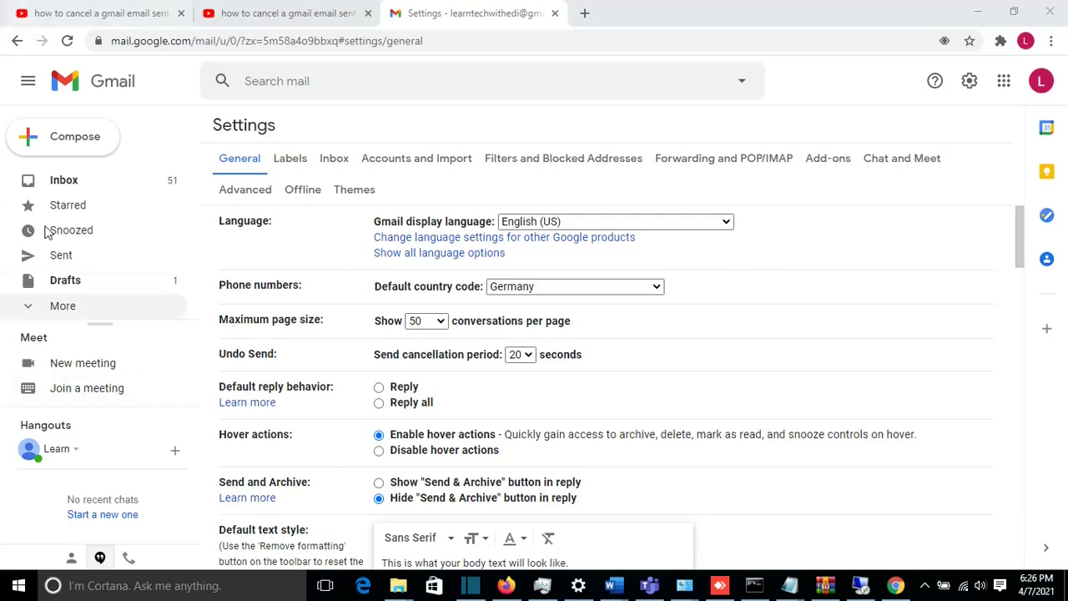
Browse YouTube results on cancelling sent Gmail emails, then go back to the Gmail settings tab.
{"action": "left_click", "coordinate": [288, 13]}
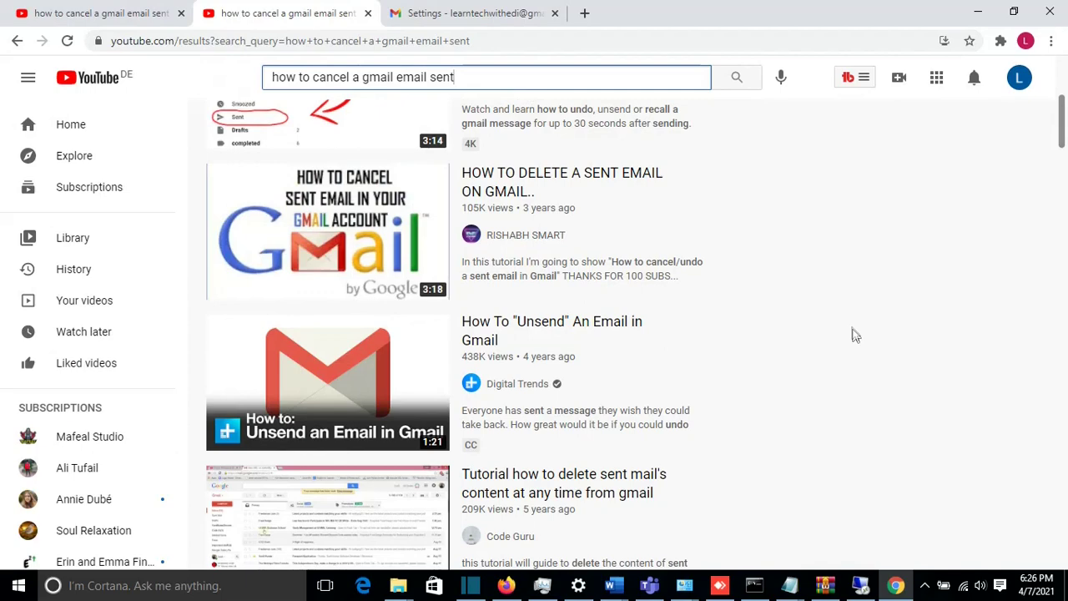
{"action": "scroll", "coordinate": [489, 241], "scroll_direction": "down", "scroll_amount": 4}
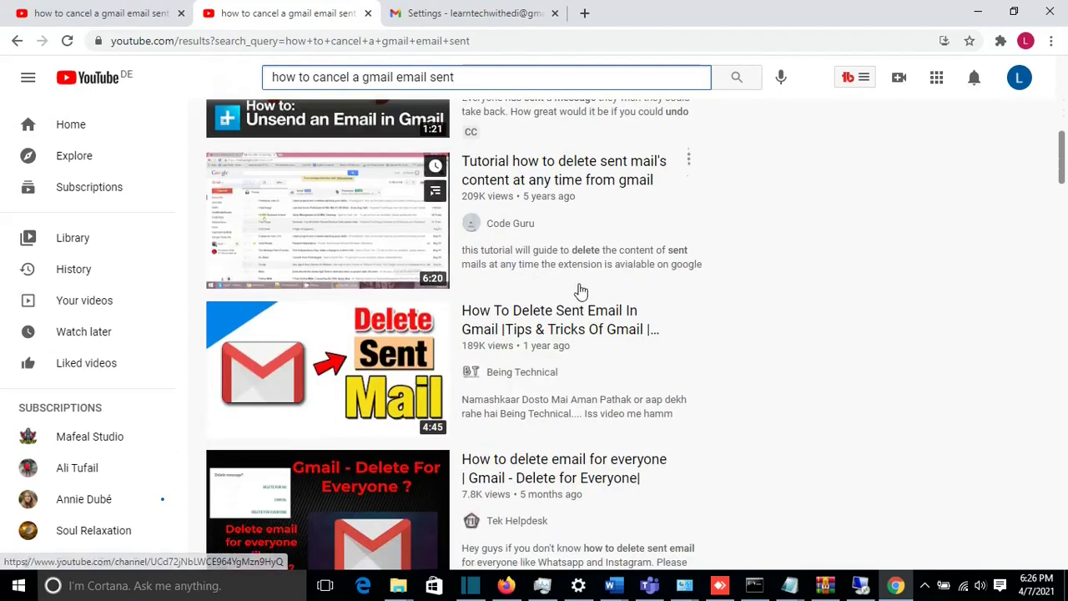
{"action": "scroll", "coordinate": [579, 292], "scroll_direction": "down", "scroll_amount": 2}
{"action": "scroll", "coordinate": [581, 288], "scroll_direction": "down", "scroll_amount": 1}
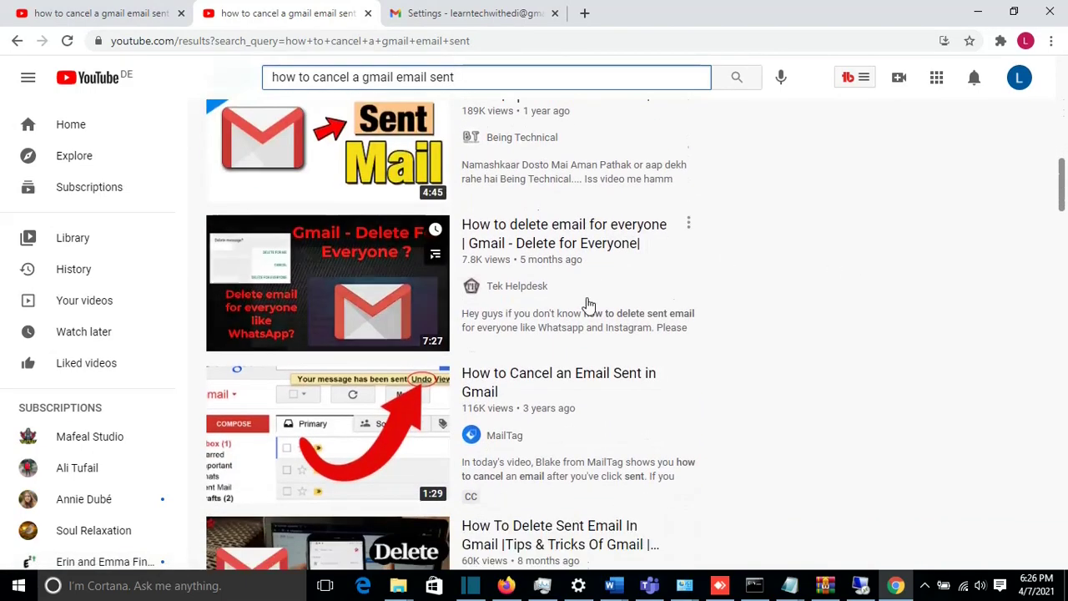
{"action": "scroll", "coordinate": [594, 309], "scroll_direction": "down", "scroll_amount": 1}
{"action": "scroll", "coordinate": [600, 325], "scroll_direction": "down", "scroll_amount": 2}
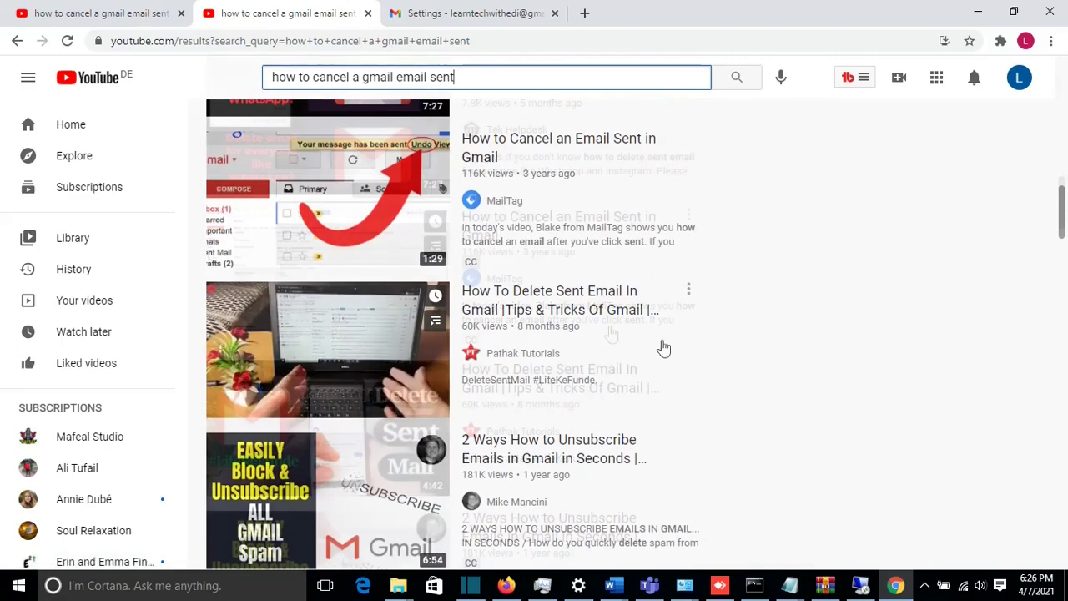
{"action": "scroll", "coordinate": [663, 347], "scroll_direction": "down", "scroll_amount": 2}
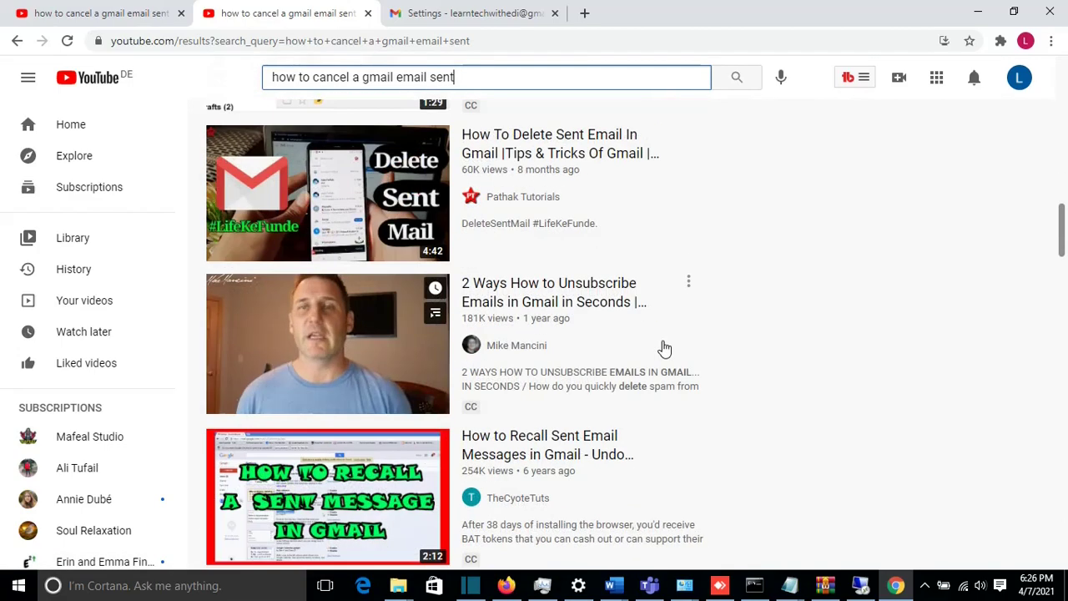
{"action": "left_click", "coordinate": [488, 10]}
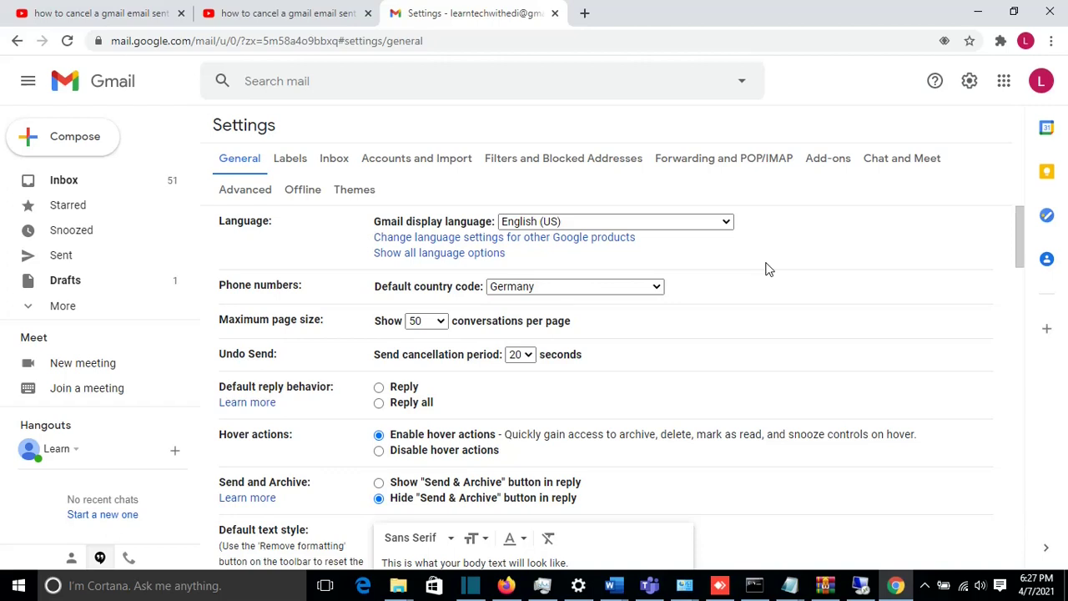
Go from the inbox to Gmail's full General settings page via quick settings.
{"action": "left_click", "coordinate": [83, 181]}
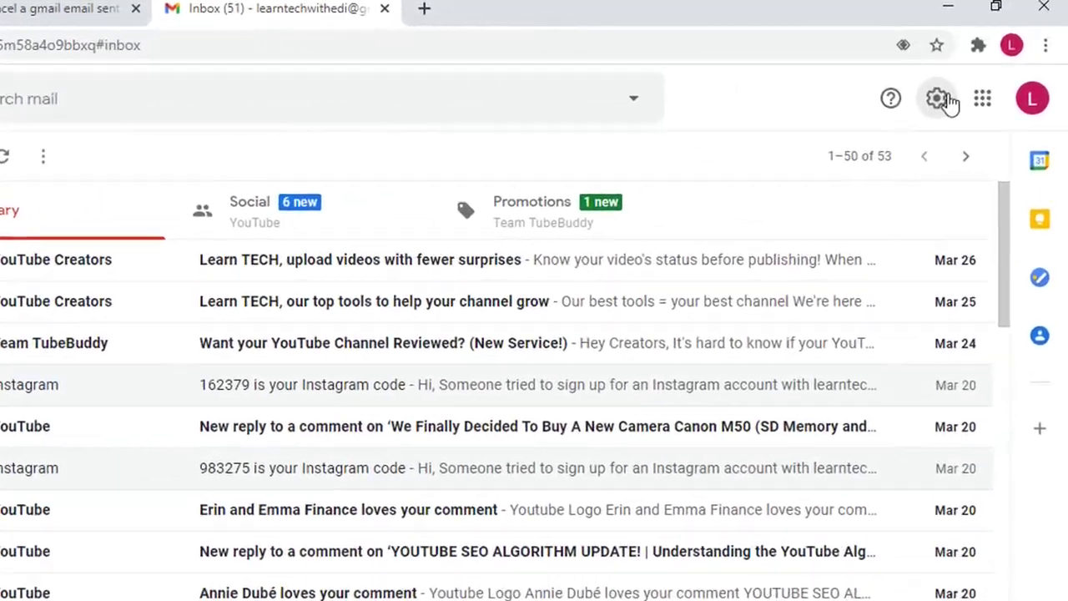
{"action": "left_click", "coordinate": [939, 100]}
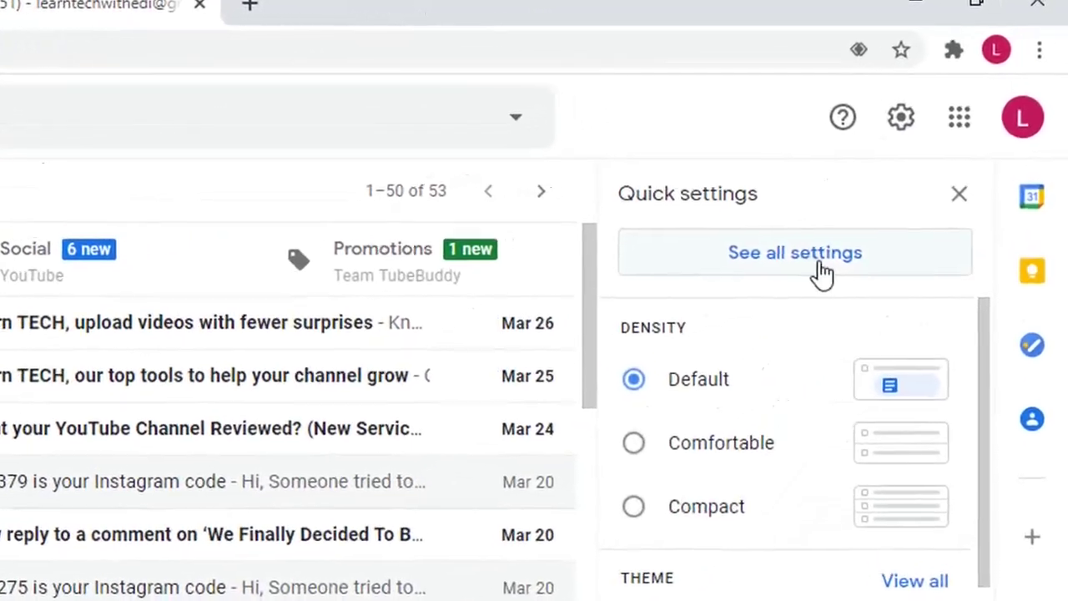
{"action": "left_click", "coordinate": [783, 310]}
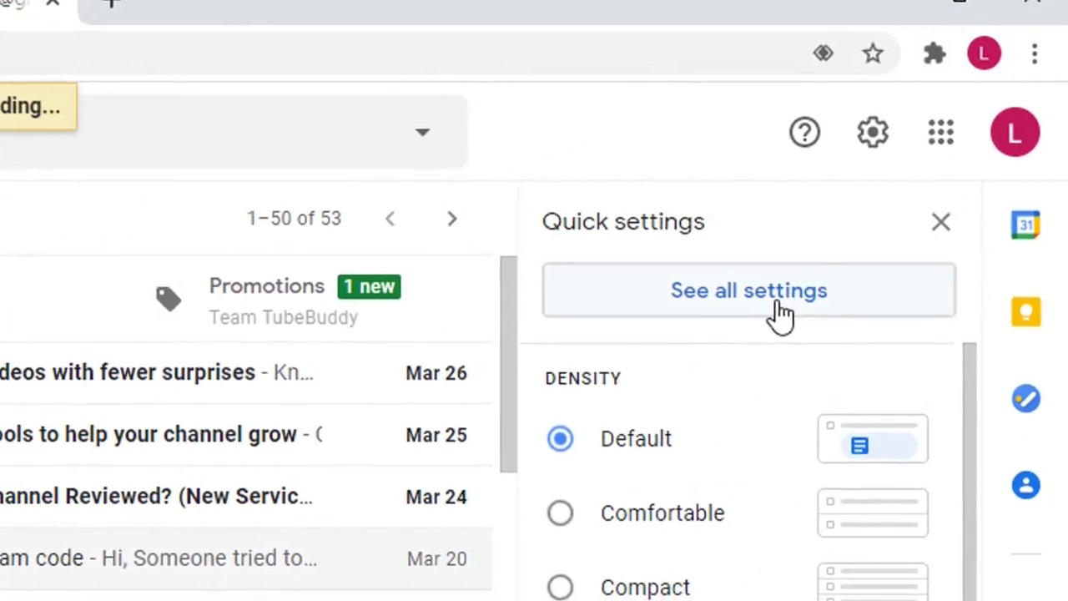
{"action": "scroll", "coordinate": [376, 393], "scroll_direction": "down", "scroll_amount": 3}
{"action": "scroll", "coordinate": [465, 351], "scroll_direction": "up", "scroll_amount": 3}
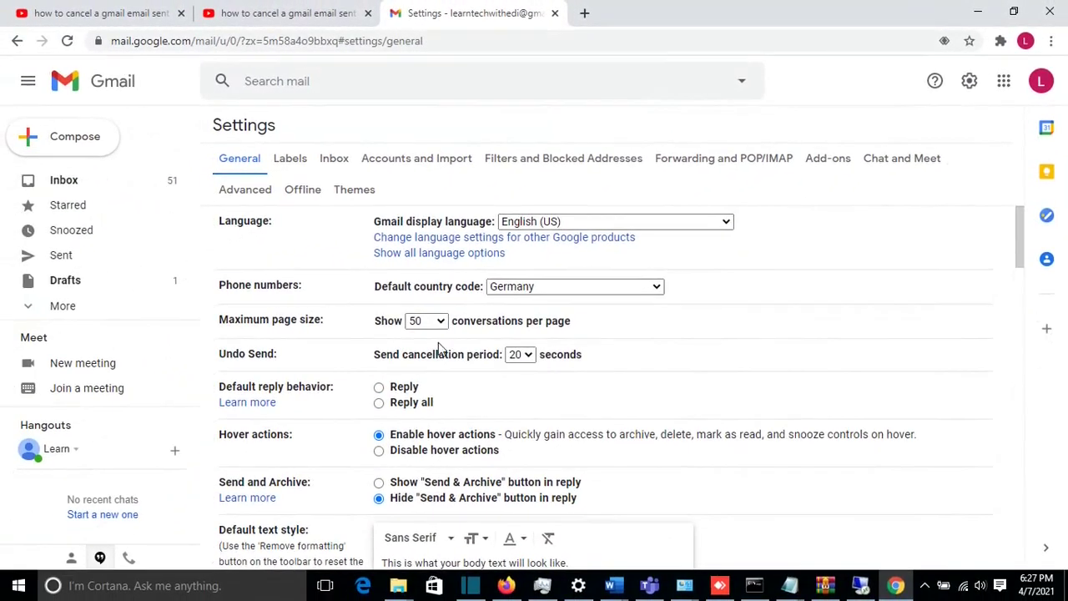
{"action": "scroll", "coordinate": [501, 359], "scroll_direction": "down", "scroll_amount": 5}
{"action": "scroll", "coordinate": [517, 370], "scroll_direction": "up", "scroll_amount": 3}
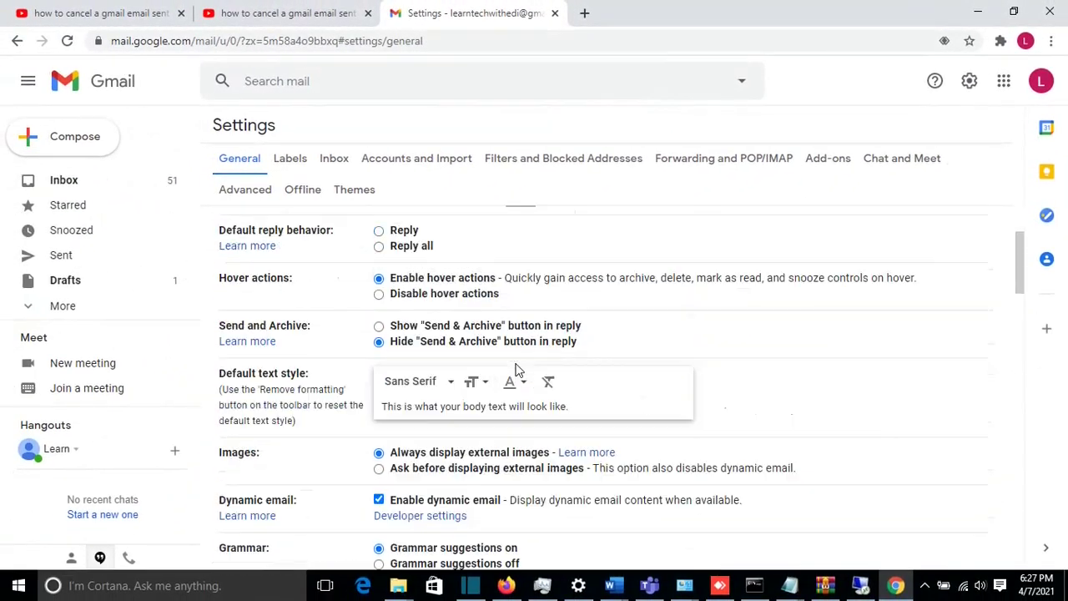
{"action": "scroll", "coordinate": [516, 370], "scroll_direction": "up", "scroll_amount": 1}
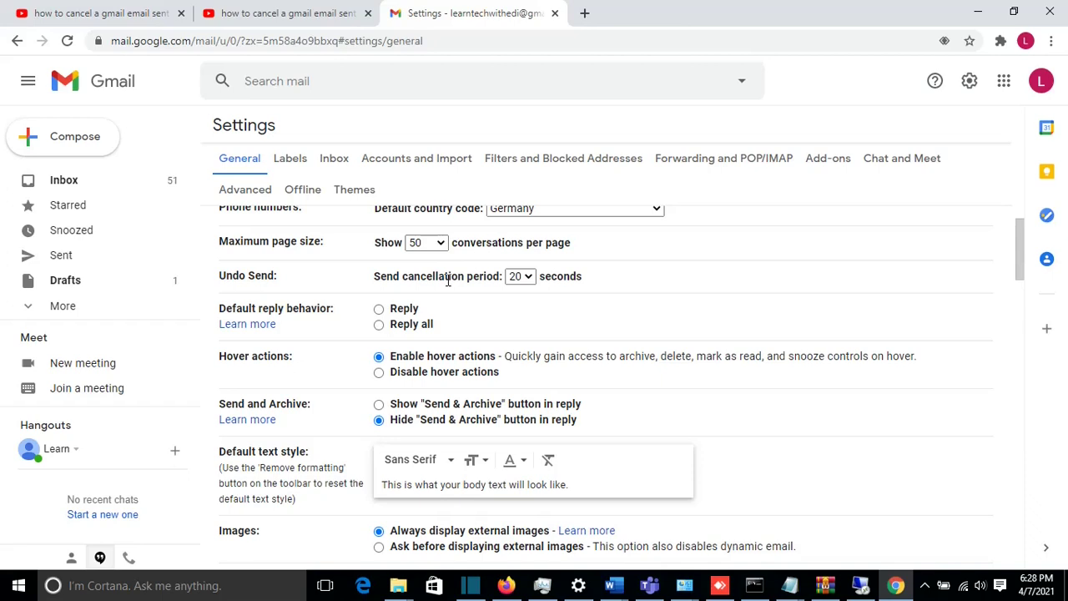
Set the send cancellation period to 30 seconds and save the changes.
{"action": "left_click", "coordinate": [532, 280]}
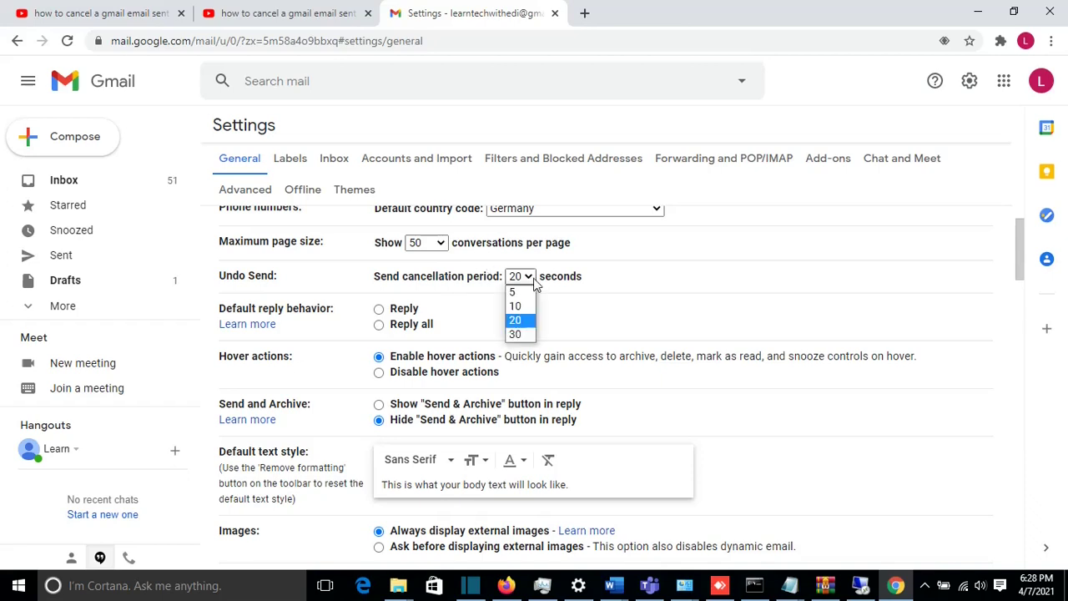
{"action": "left_click", "coordinate": [517, 341]}
{"action": "scroll", "coordinate": [517, 339], "scroll_direction": "down", "scroll_amount": 10}
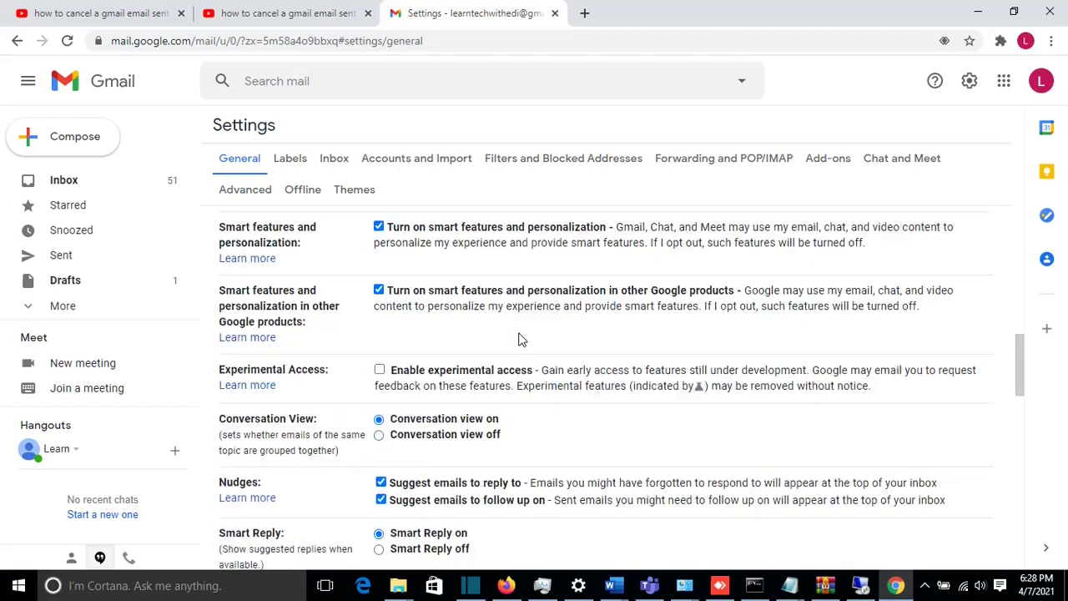
{"action": "scroll", "coordinate": [517, 337], "scroll_direction": "down", "scroll_amount": 6}
{"action": "scroll", "coordinate": [518, 334], "scroll_direction": "down", "scroll_amount": 8}
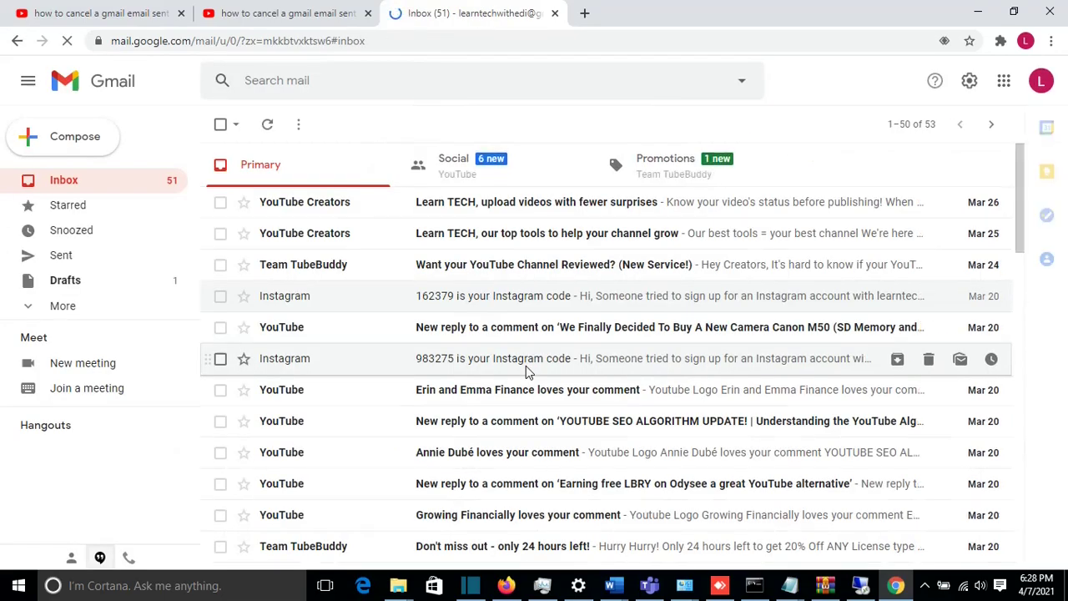
Compose a new email to the test recipient's address with subject 'test', cursor in the body.
{"action": "left_click", "coordinate": [79, 139]}
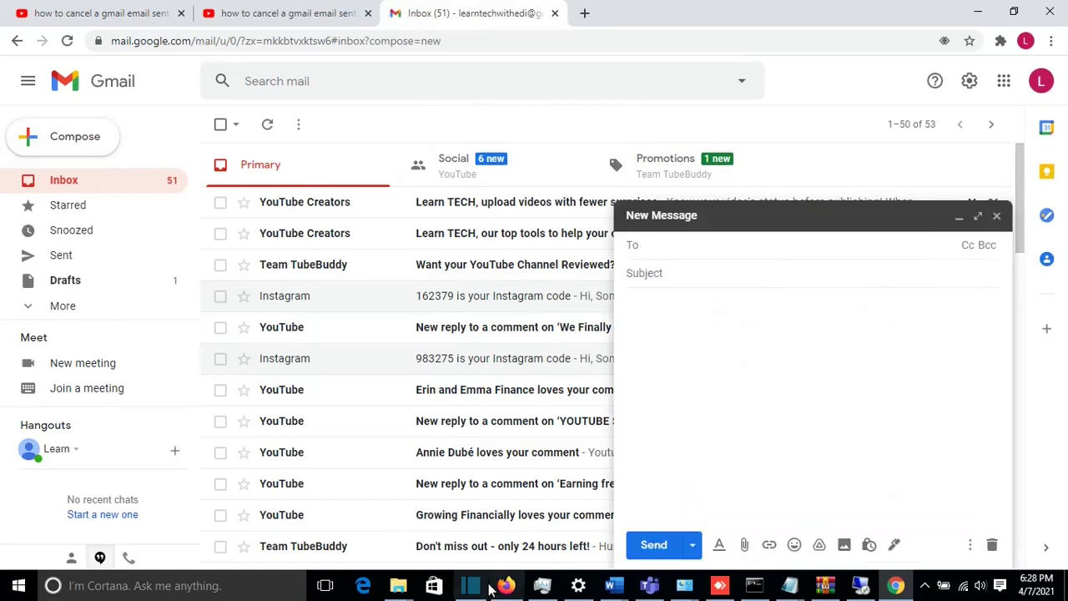
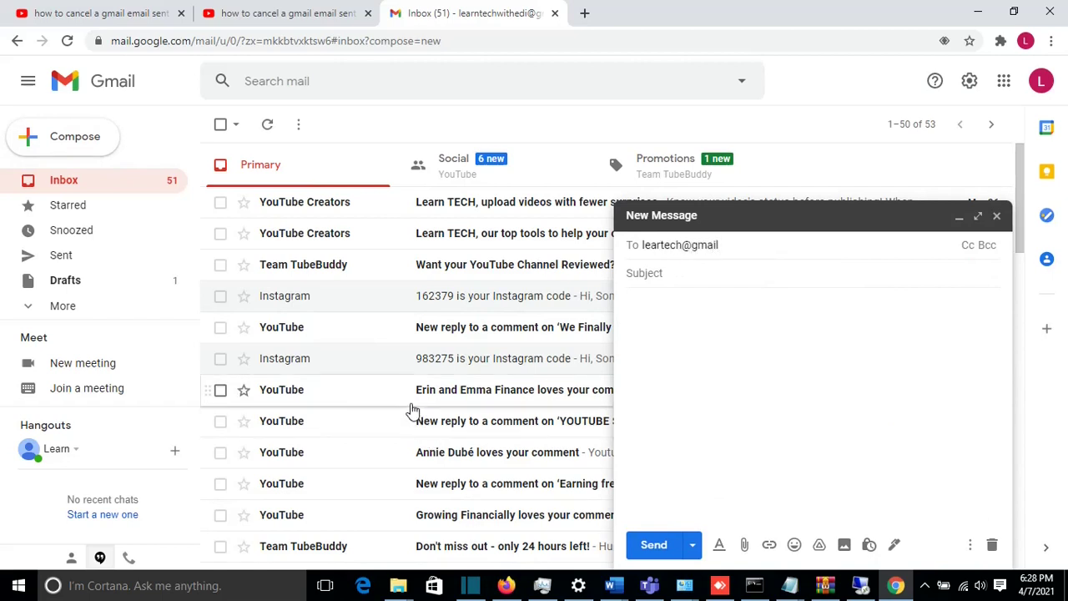
{"action": "key", "text": "Return"}
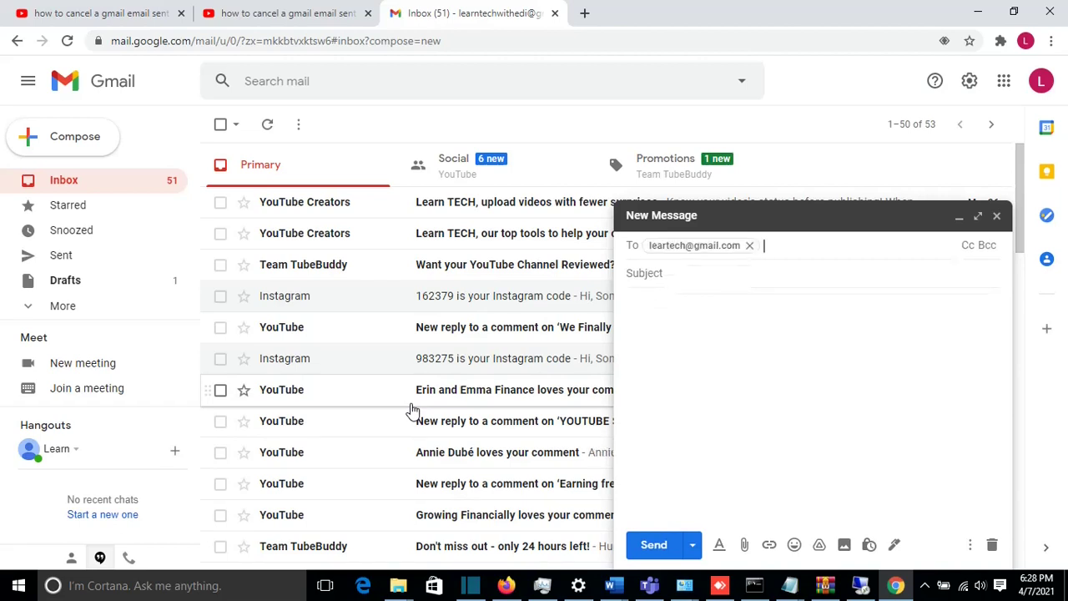
{"action": "key", "text": "Tab"}
{"action": "type", "text": "test"}
{"action": "key", "text": "Tab"}
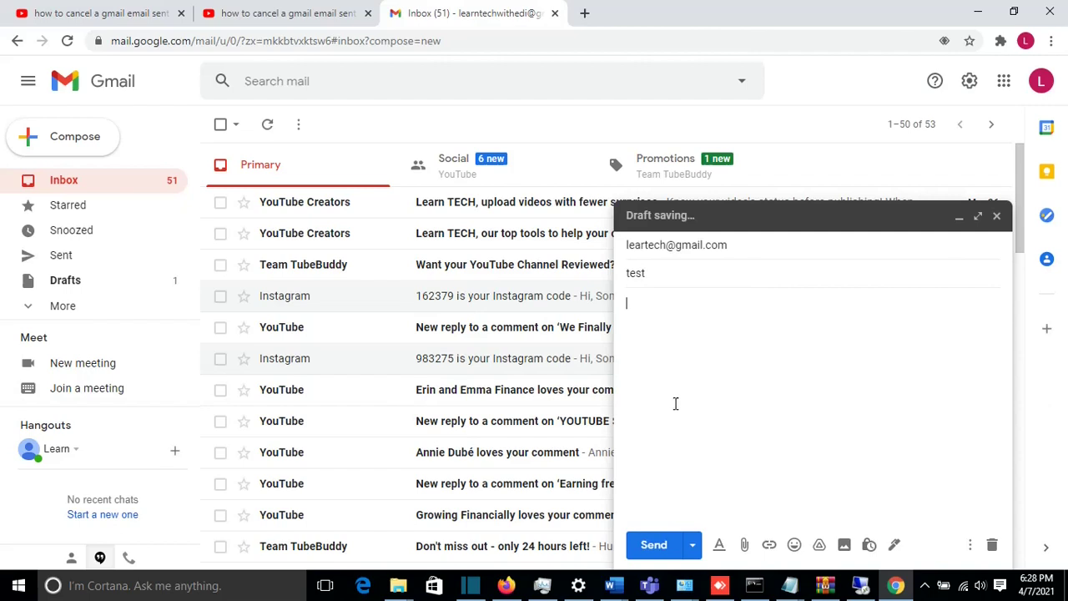
Send the 'test' email, undo the send, then discard the reopened draft.
{"action": "left_click", "coordinate": [654, 545]}
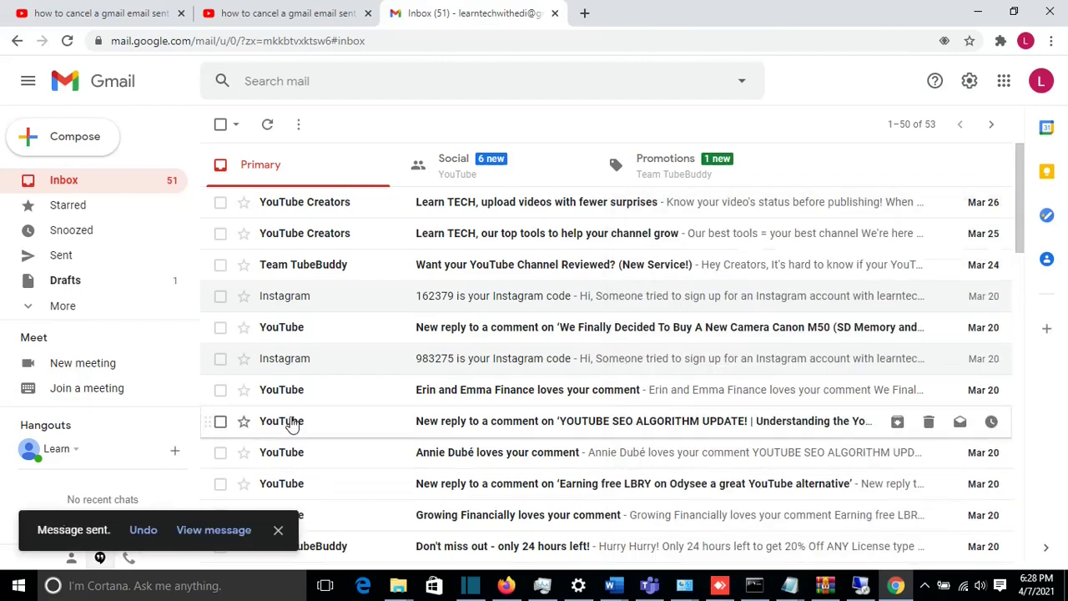
{"action": "left_click", "coordinate": [132, 540]}
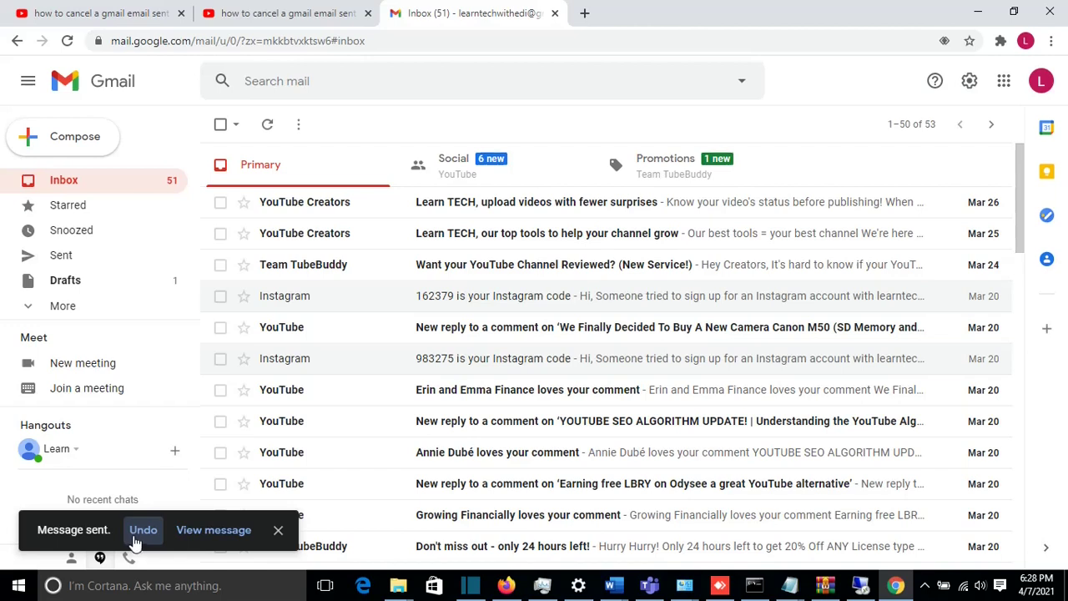
{"action": "left_click", "coordinate": [135, 541]}
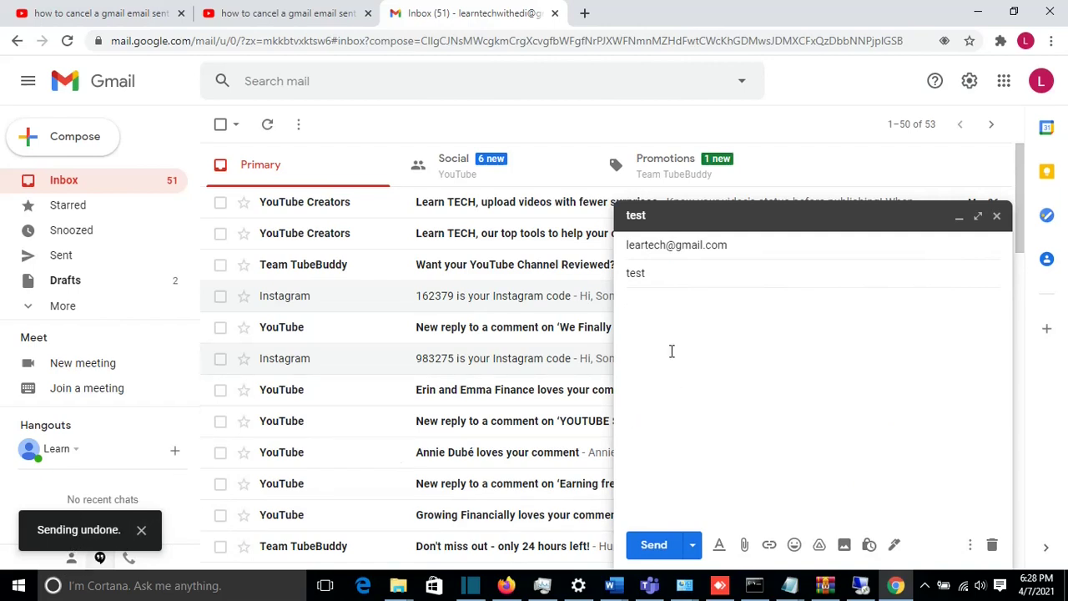
{"action": "left_click", "coordinate": [990, 547]}
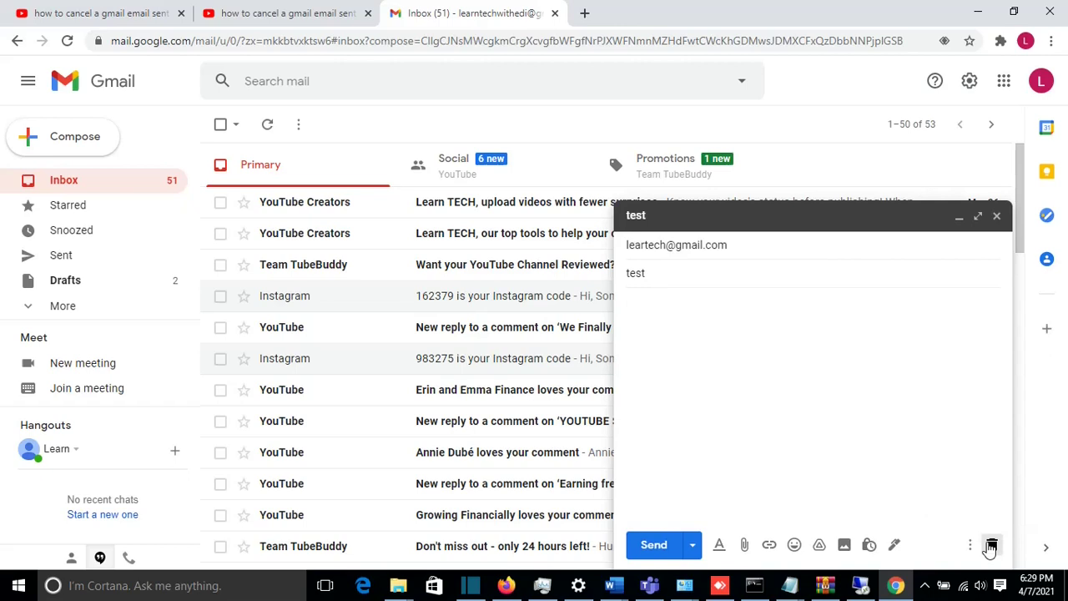